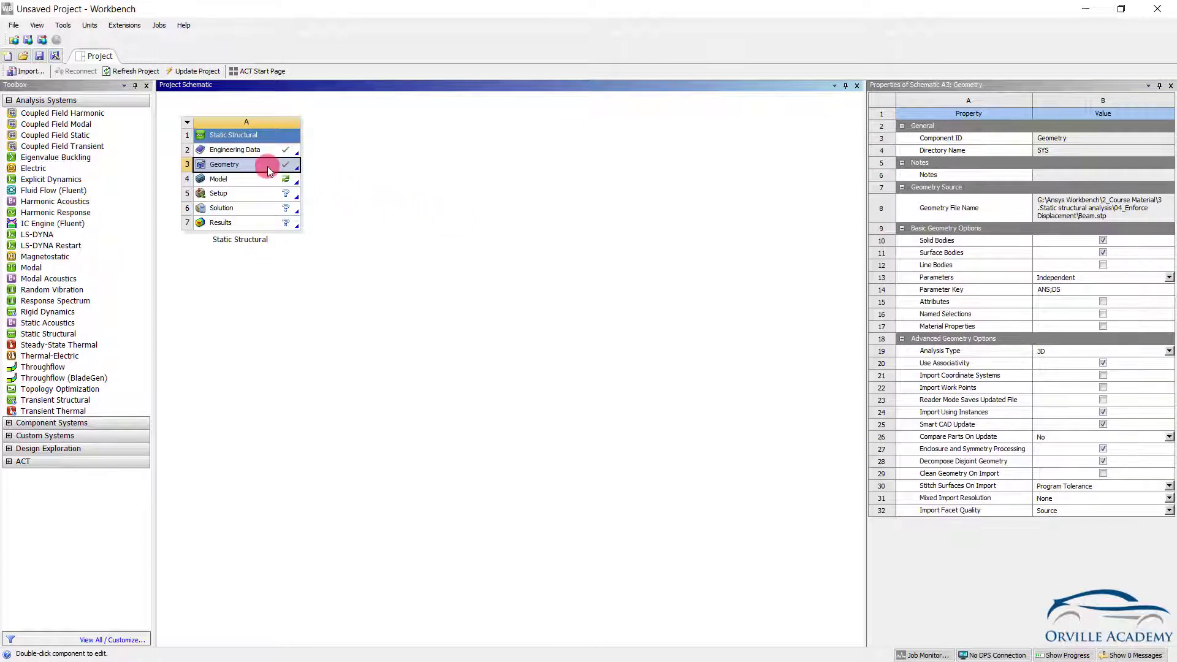
Open the beam model in Mechanical and generate a default mesh on it
double_click(254, 177)
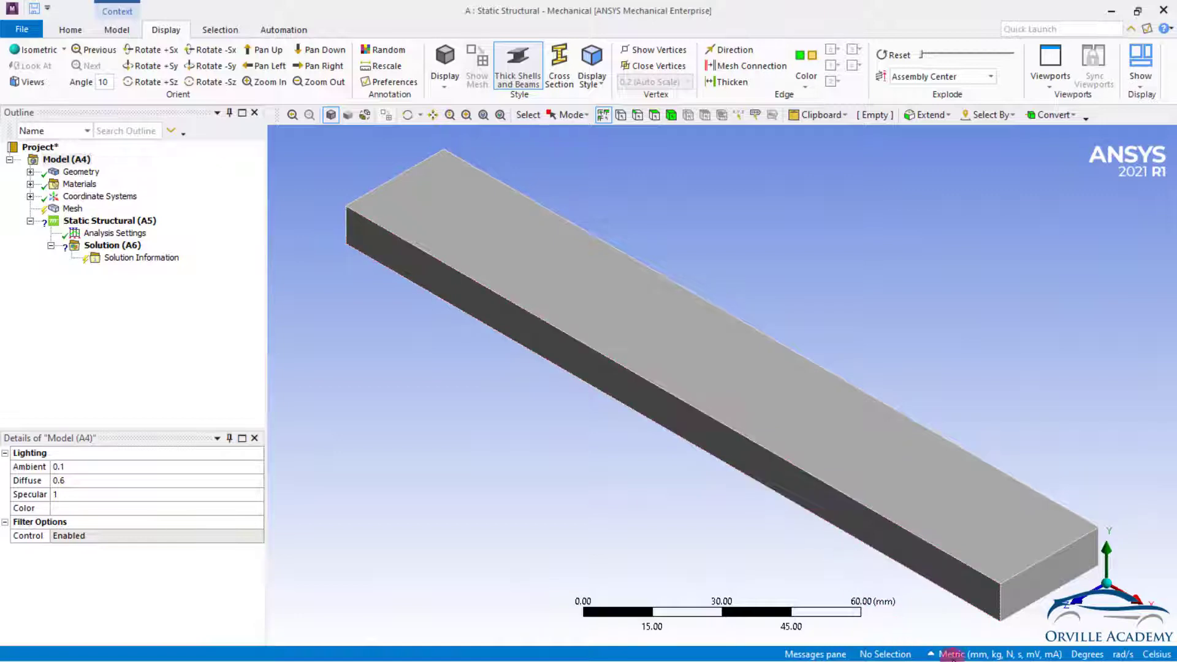
scroll(662, 431, "down", 1)
left_click(71, 209)
right_click(71, 209)
left_click(98, 253)
scroll(413, 249, "down", 1)
scroll(428, 268, "up", 1)
In the mesh sizing settings, set Use Adaptive Sizing to No and Capture Proximity to Yes
left_click(73, 209)
left_click(5, 535)
left_click(140, 550)
left_click(245, 551)
left_click(156, 561)
left_click_drag(255, 524, 252, 565)
left_click(193, 562)
left_click(244, 563)
left_click(161, 585)
left_click_drag(252, 545, 254, 587)
Regenerate the mesh to get a finer hexahedral mesh of 10.124 mm elements
left_click(74, 211)
right_click(74, 210)
left_click(86, 252)
Add a Fixed Support on one end face of the beam
scroll(371, 256, "down", 1)
middle_click_drag(427, 249, 449, 278)
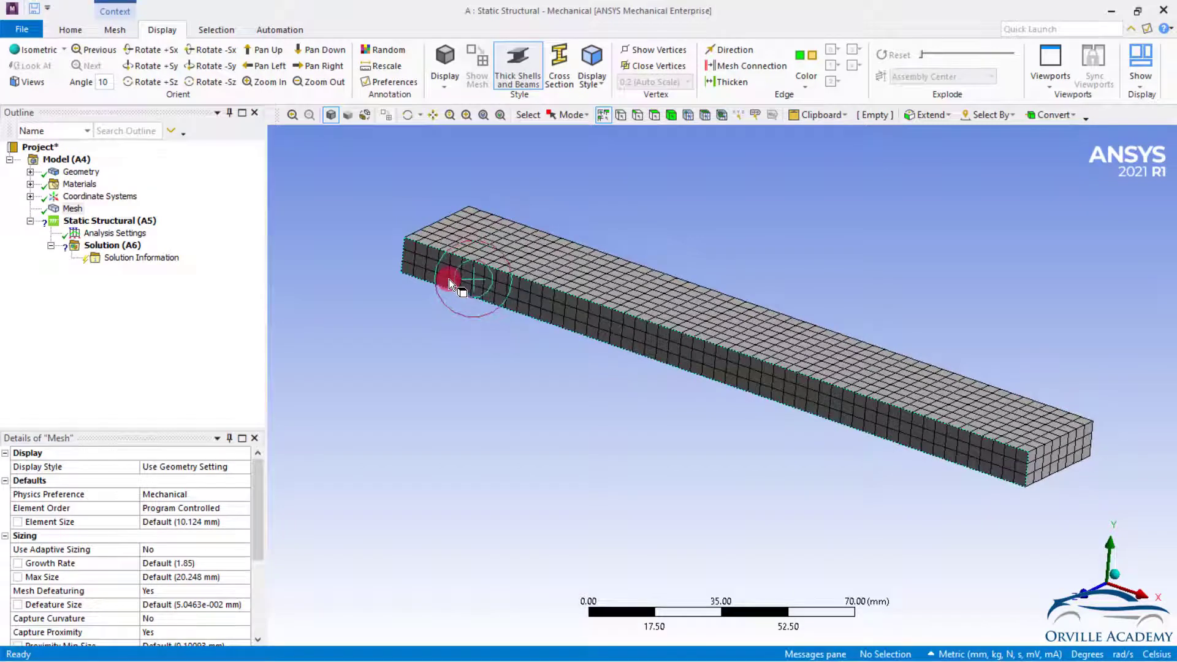
left_click(141, 221)
middle_click_drag(439, 268, 317, 168)
left_click(140, 51)
left_click(129, 29)
left_click(554, 52)
scroll(462, 235, "down", 2)
scroll(514, 238, "up", 4)
left_click(397, 195)
left_click(477, 239)
Apply a Displacement to the free end face with a Y Component of -5 mm
middle_click_drag(477, 239, 422, 249)
left_click(457, 84)
left_click(482, 54)
left_click(563, 86)
left_click(950, 468)
scroll(705, 313, "down", 2)
left_click(111, 481)
left_click(156, 559)
type("-5")
key("Return")
Insert Total Deformation, Equivalent (von-Mises) Stress and a Force Reaction probe on the Fixed Support
left_click(112, 269)
left_click(499, 86)
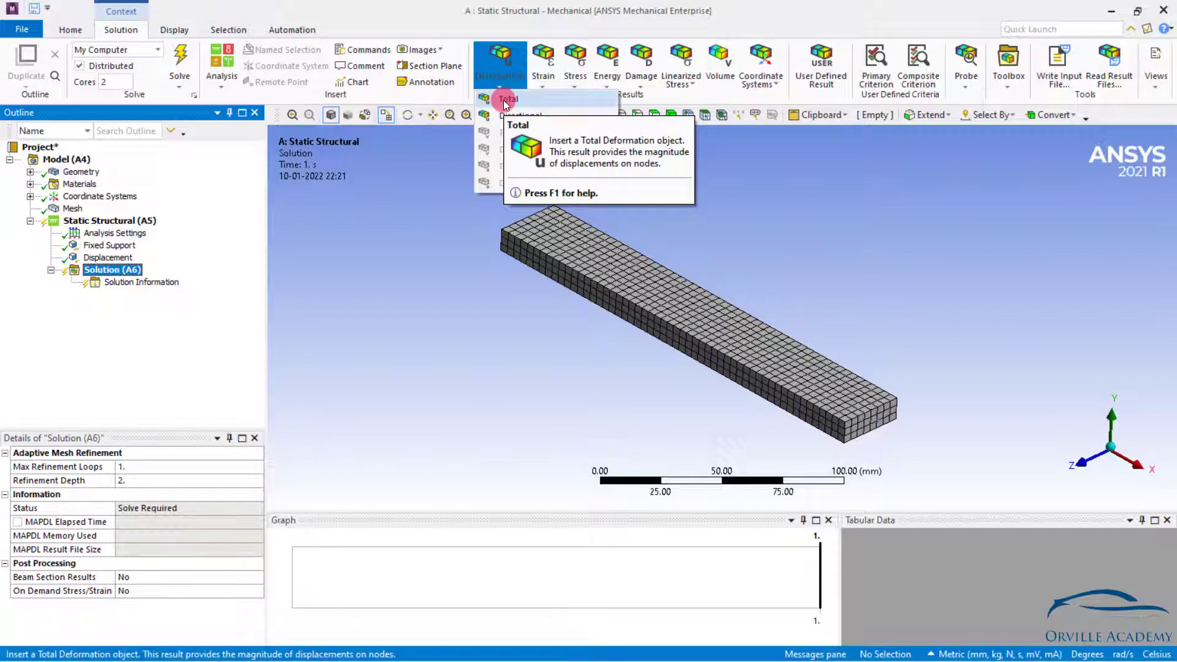
left_click(505, 100)
left_click(565, 86)
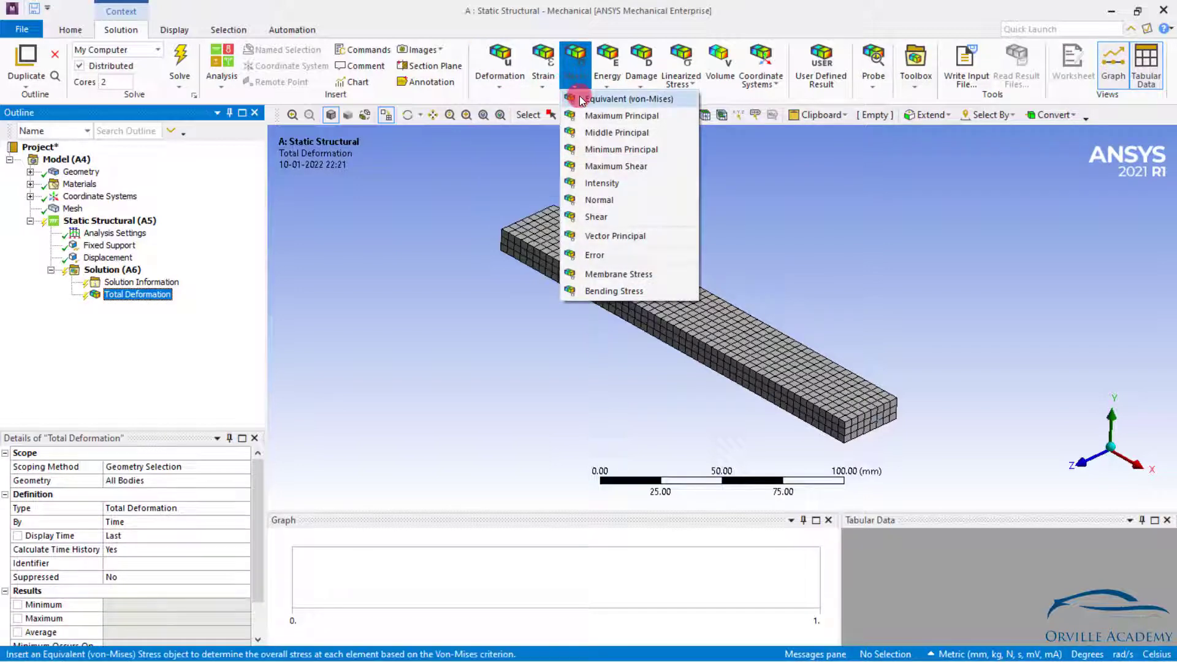
left_click(580, 98)
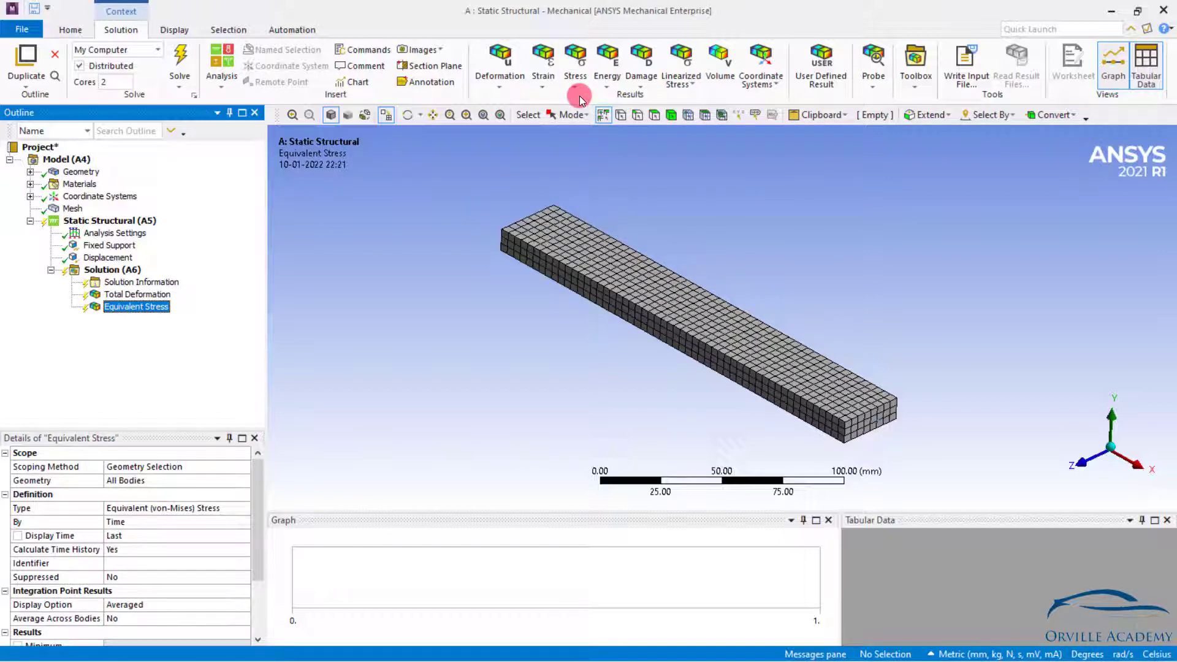
left_click(874, 85)
left_click(904, 285)
left_click(129, 507)
Solve the displacement analysis and display Total Deformation, peaking at 5.0035 mm
right_click(93, 271)
left_click(104, 304)
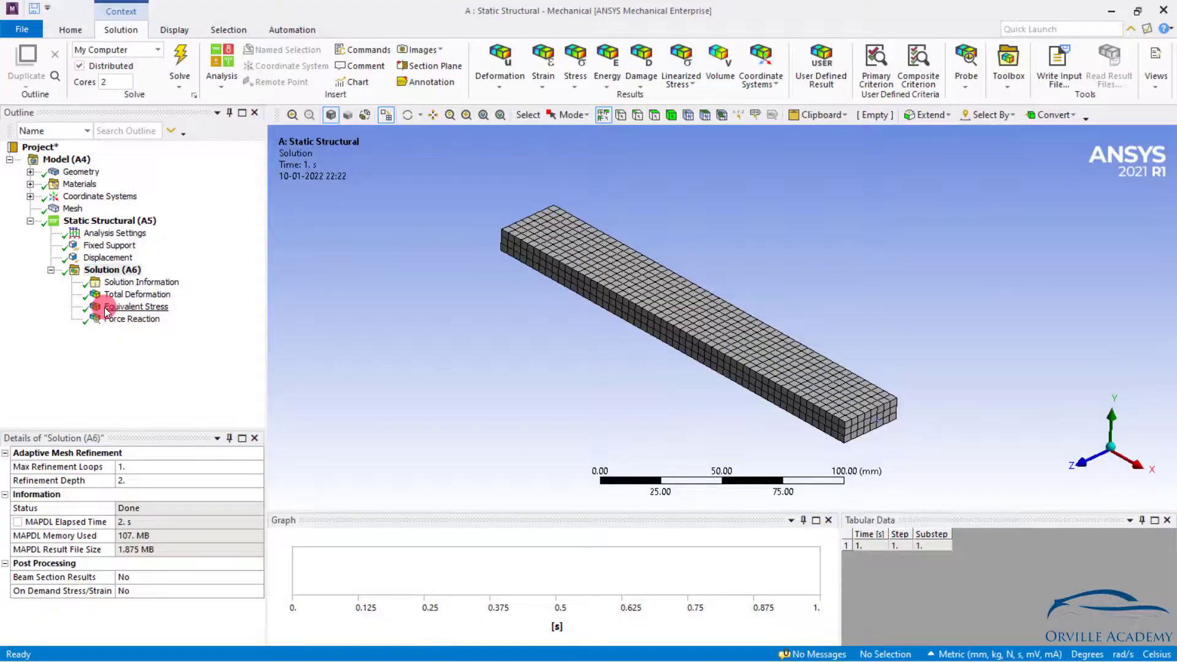
left_click(141, 296)
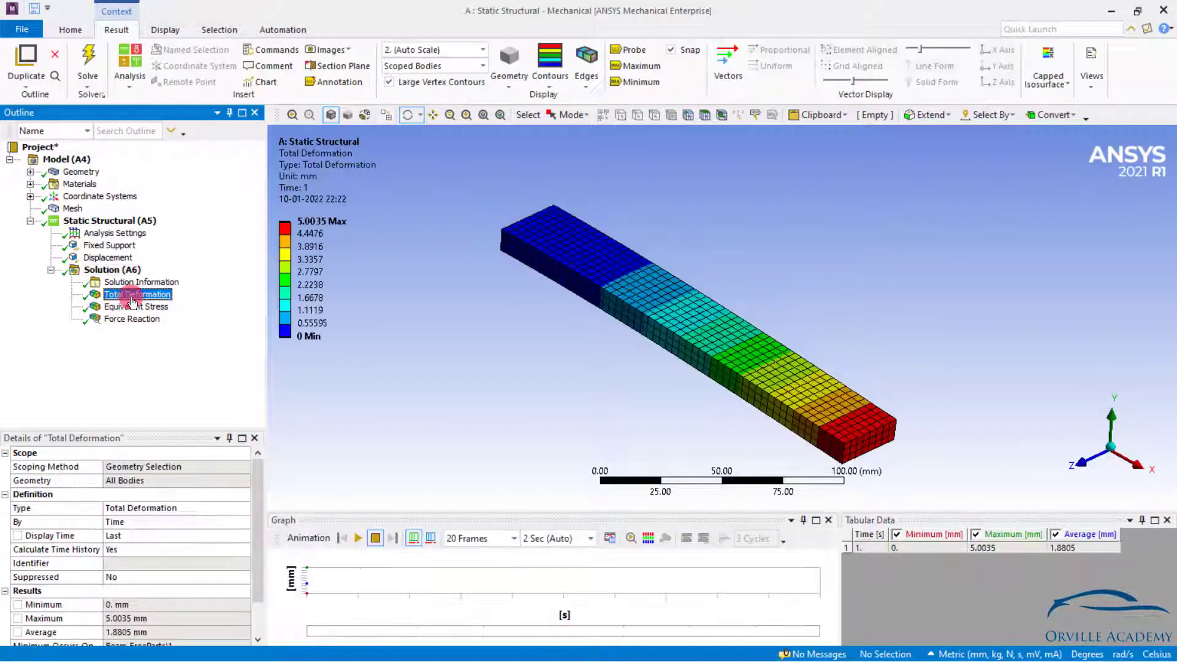
Set legend values to 2 digits, then review Equivalent Stress and the 946.36 N Y reaction
left_click(329, 224)
left_click(418, 200)
left_click(314, 224)
left_click(306, 234)
left_click(305, 223)
right_click(306, 223)
left_click(310, 222)
right_click(311, 222)
mouse_move(440, 433)
left_click(504, 434)
left_click(147, 306)
left_click(148, 319)
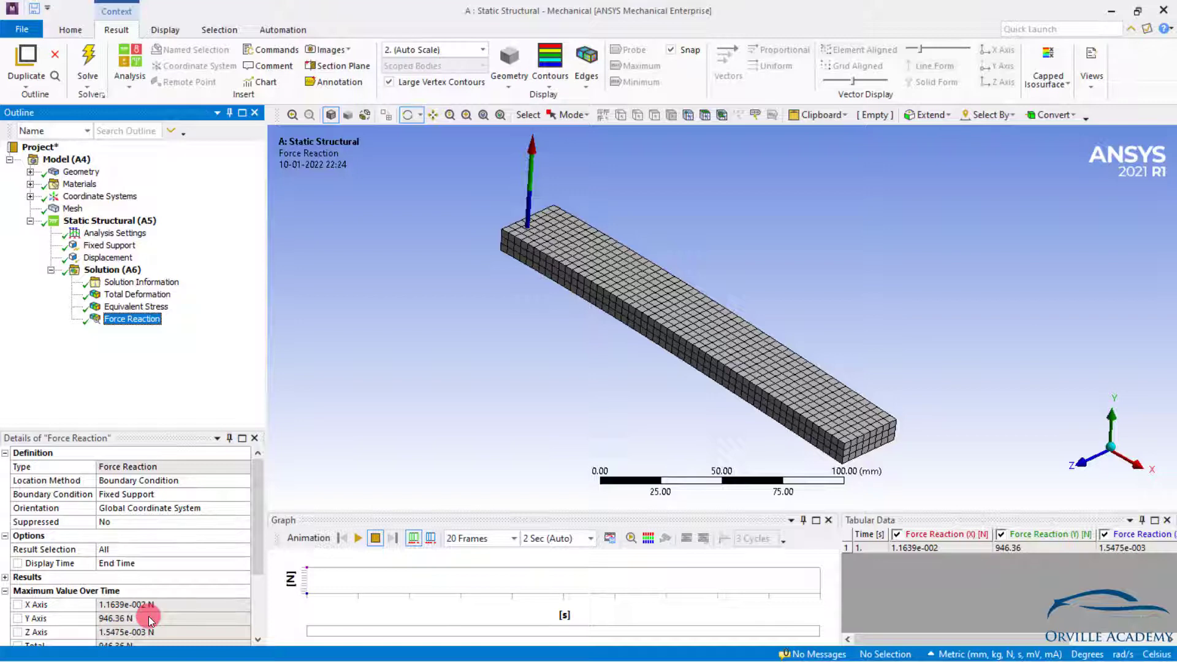
Play the Total Deformation animation and orbit the beam to view it from several angles
left_click(146, 297)
left_click(358, 538)
left_click_drag(771, 492, 1089, 461)
left_click_drag(967, 249, 738, 289)
left_click_drag(686, 268, 613, 258)
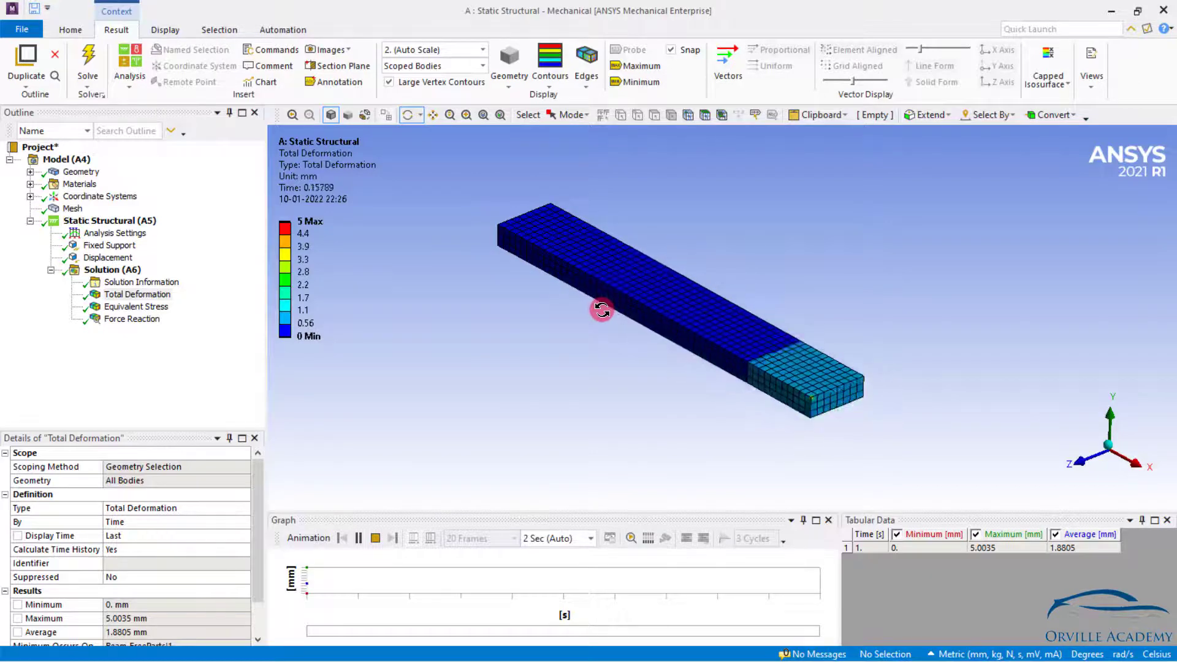
Duplicate the Static Structural analysis and suppress the copy's Displacement
left_click(113, 222)
right_click(113, 225)
left_click(154, 267)
left_click(30, 332)
left_click(108, 368)
right_click(120, 373)
left_click(147, 396)
Add a Force on the beam's free end face, defined by components with Y = -946 N
left_click(114, 332)
right_click(127, 333)
mouse_move(185, 343)
left_click(355, 160)
left_click(841, 397)
left_click(146, 480)
left_click(142, 524)
left_click(258, 522)
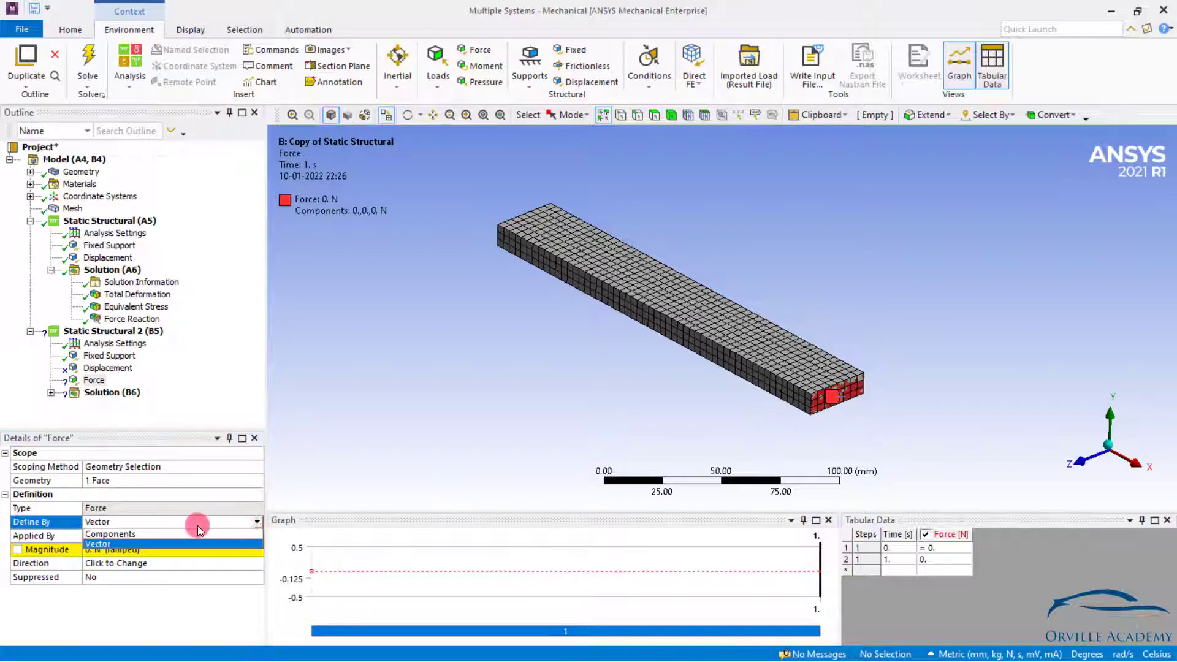
left_click(161, 534)
left_click(119, 579)
type("-646")
key("Return")
Solve the copied analysis and display its Total Deformation result
left_click(116, 394)
right_click(120, 394)
left_click(147, 424)
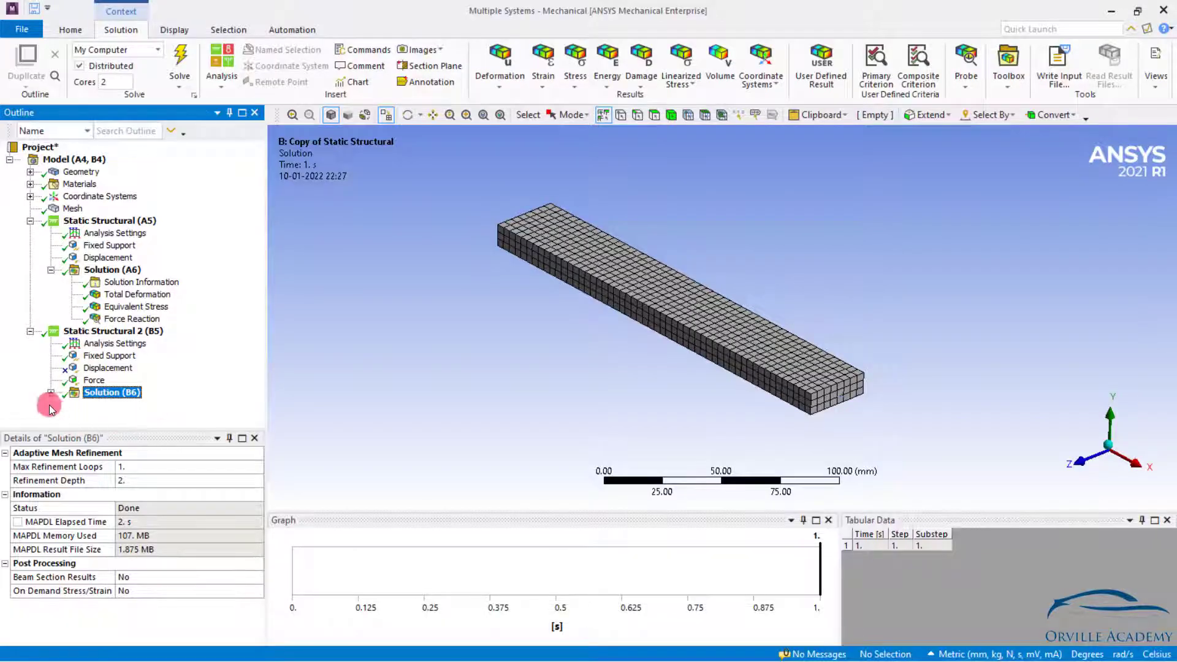
left_click(51, 393)
left_click(108, 393)
Display the copy's Equivalent Stress, ranging from 2.3792 to 372.16 MPa
left_click(163, 405)
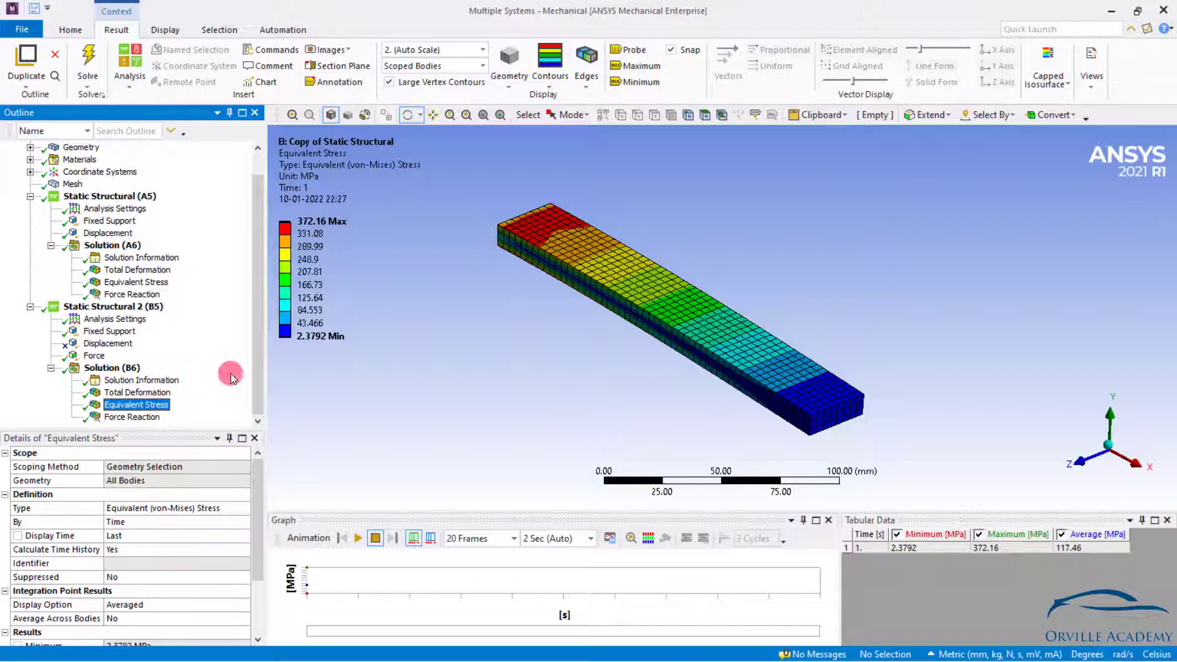
Switch to the front view along Z to see the beam bent downward
left_click(1076, 464)
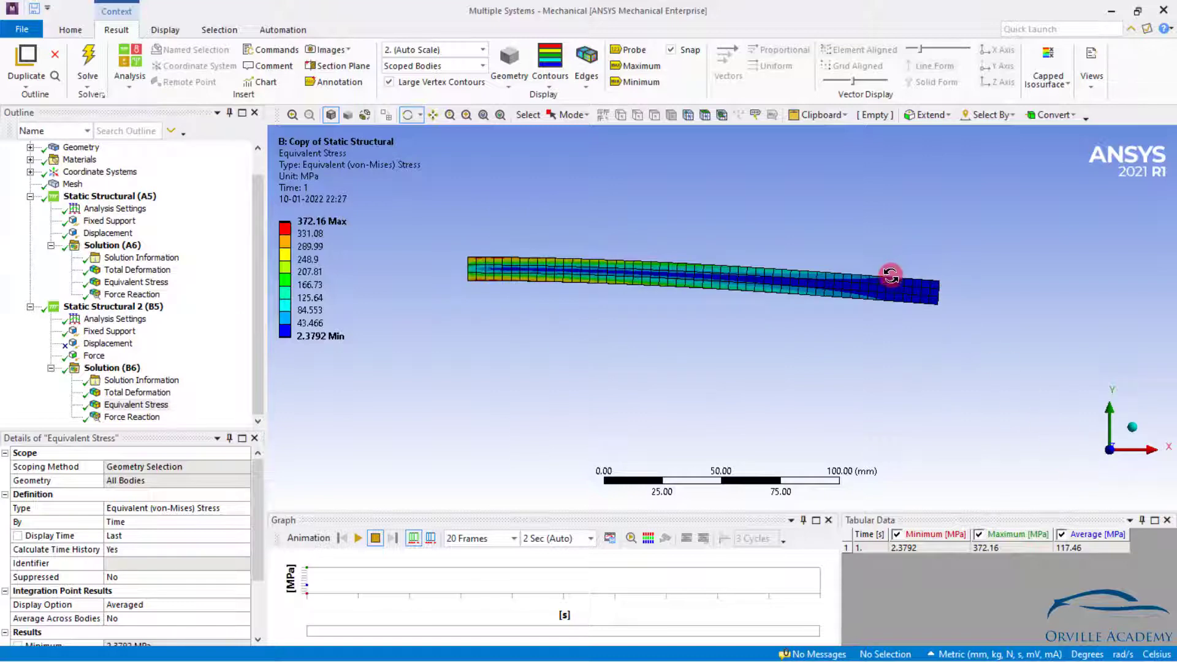